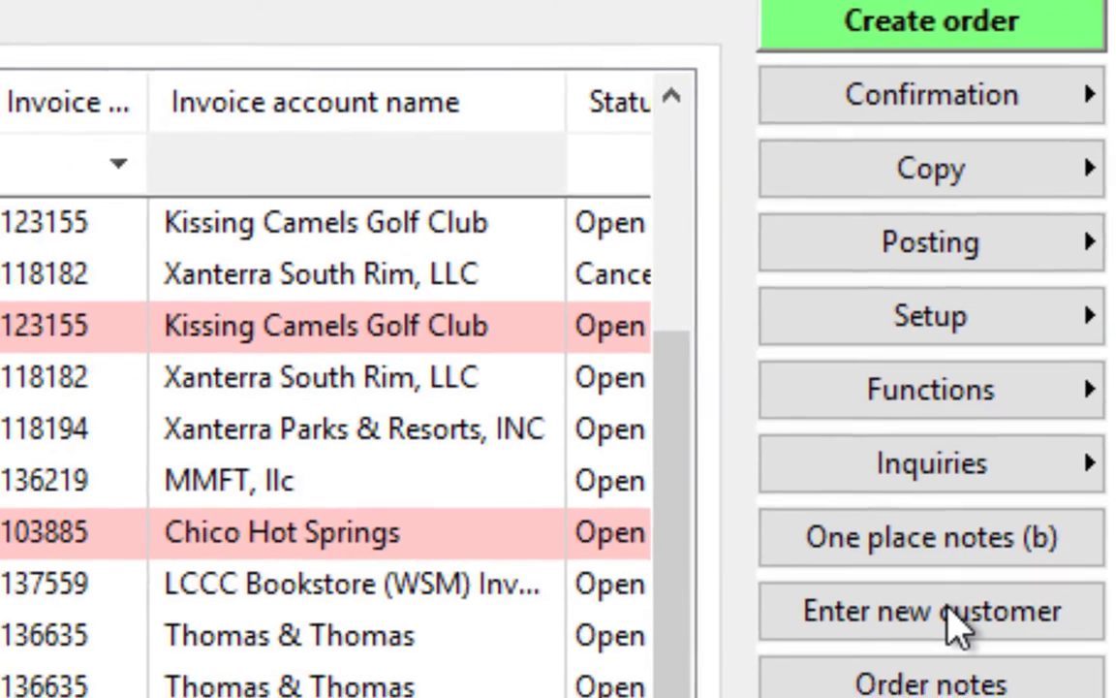
Start a new customer record and enter Chef Roger's Creme Fraiche as the customer name.
left_click(926, 651)
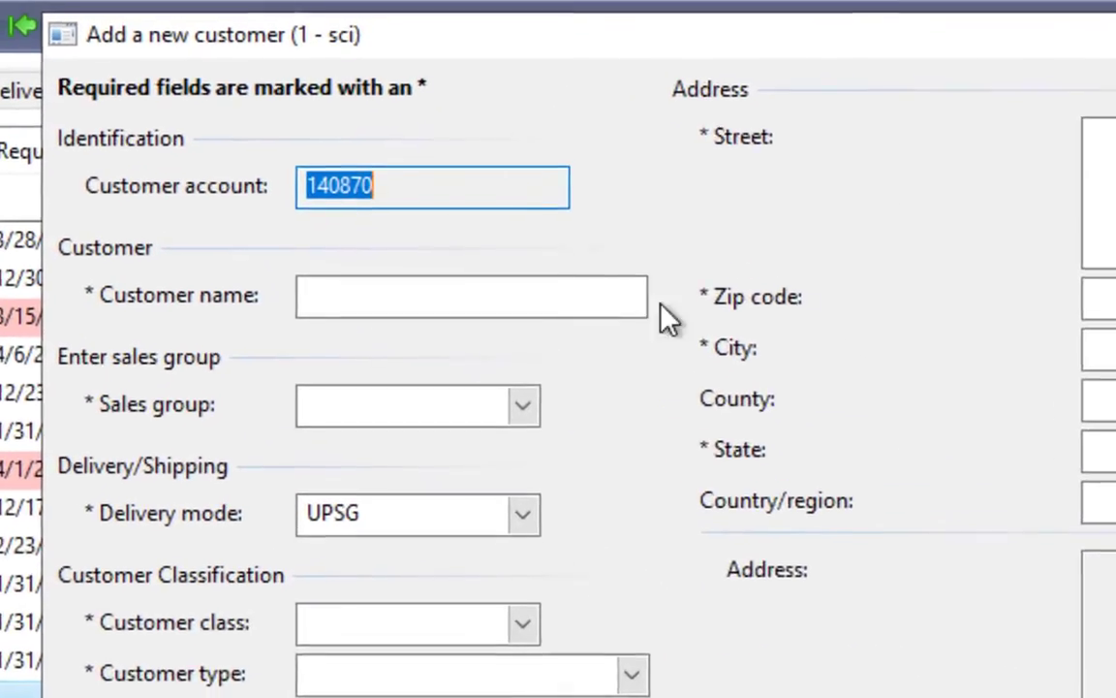
left_click(467, 215)
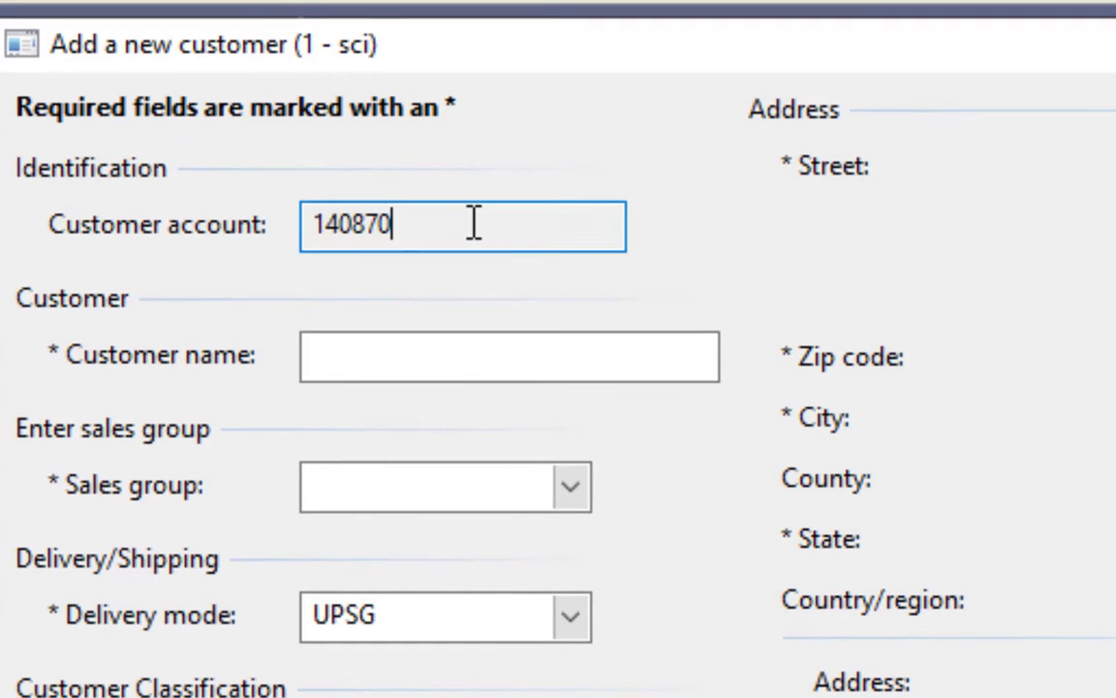
left_click_drag(474, 224, 294, 225)
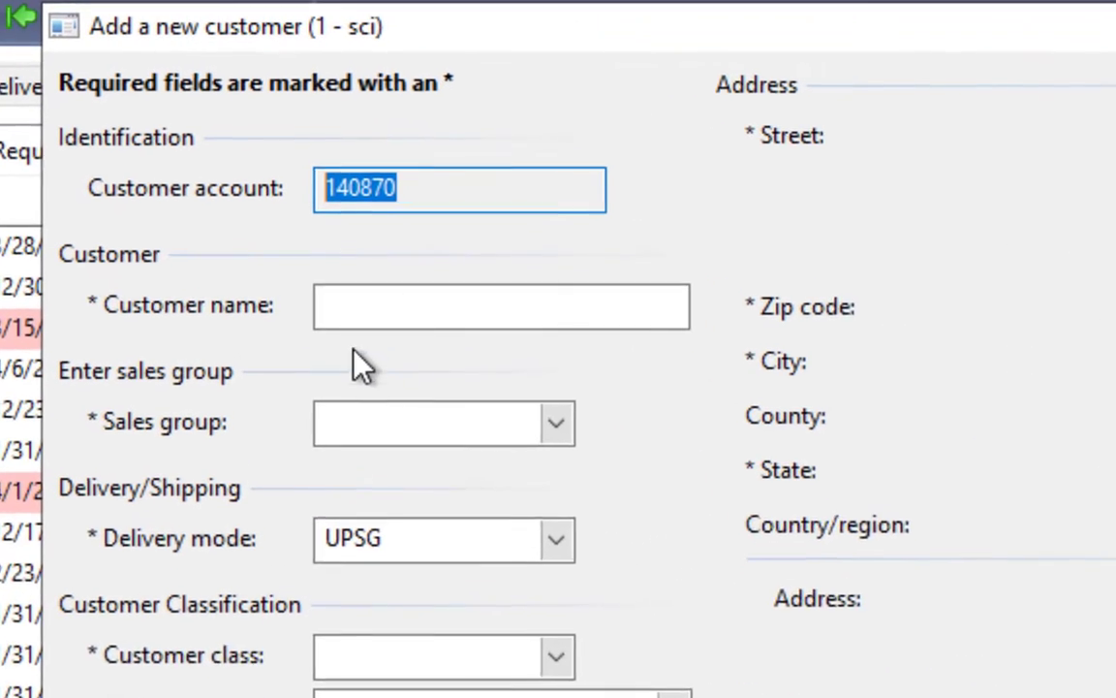
left_click(345, 306)
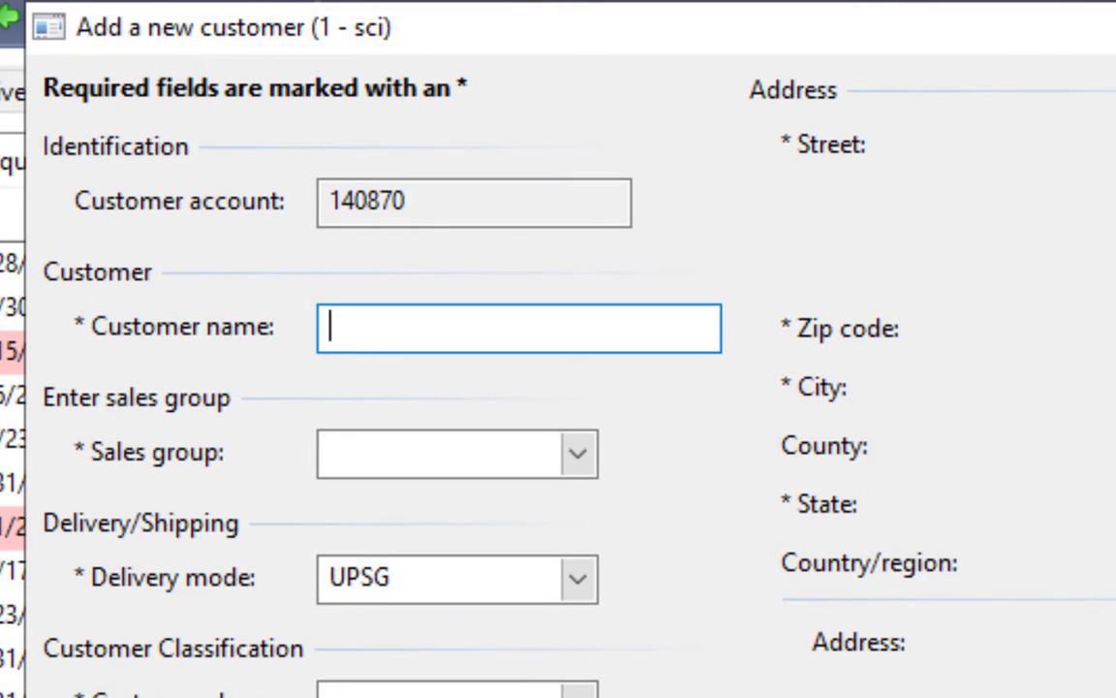
type("Chef Roger's Creme Fraiche")
left_click(344, 449)
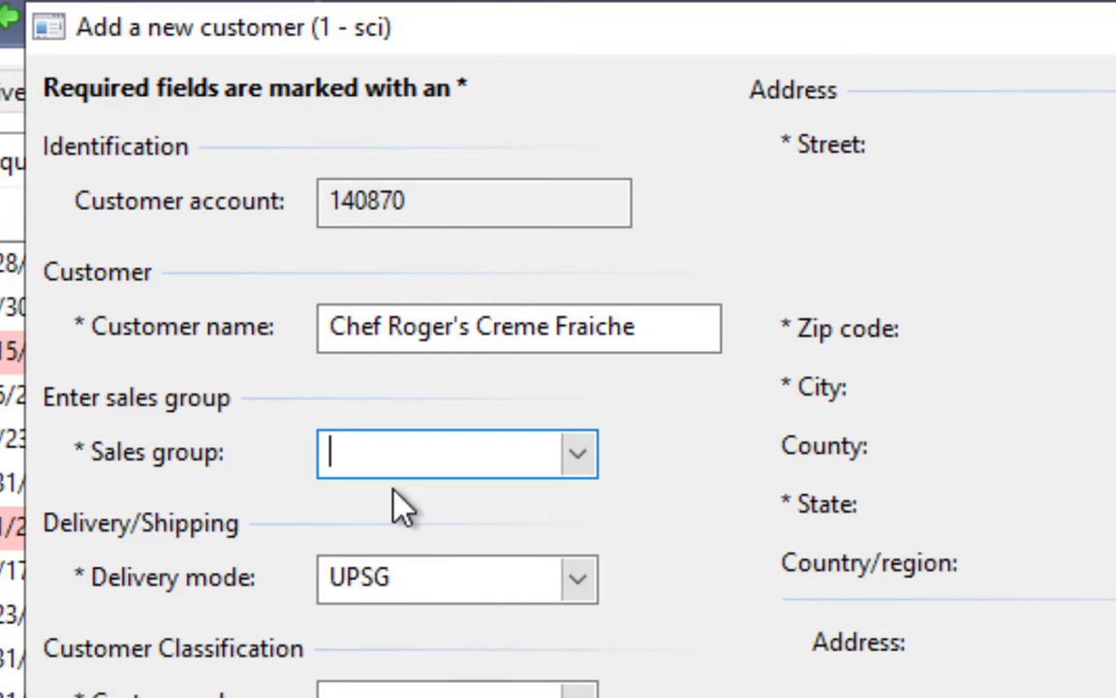
left_click(397, 577)
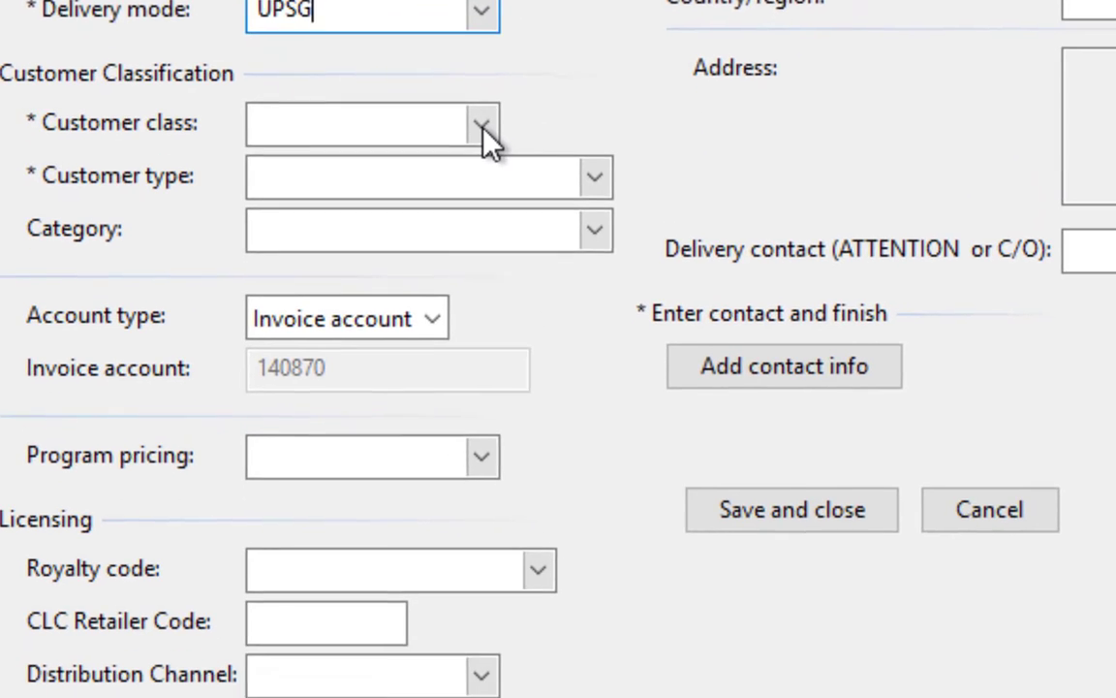
Classify the customer with customer class Golf and customer type Public.
left_click(480, 107)
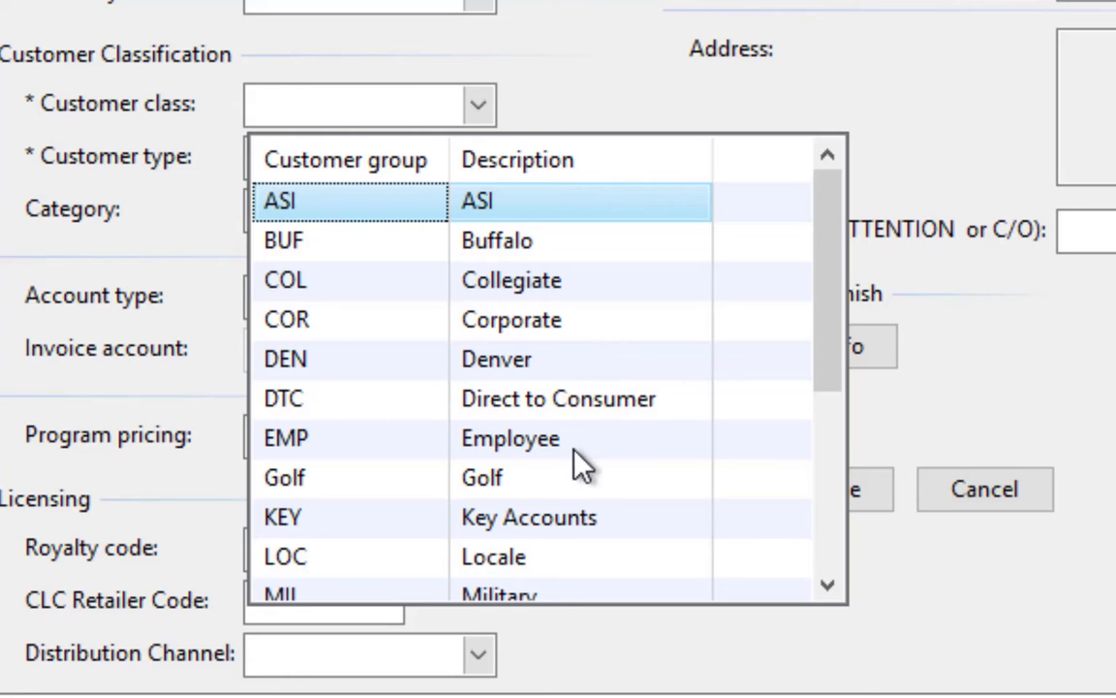
scroll(685, 493, "down", 3)
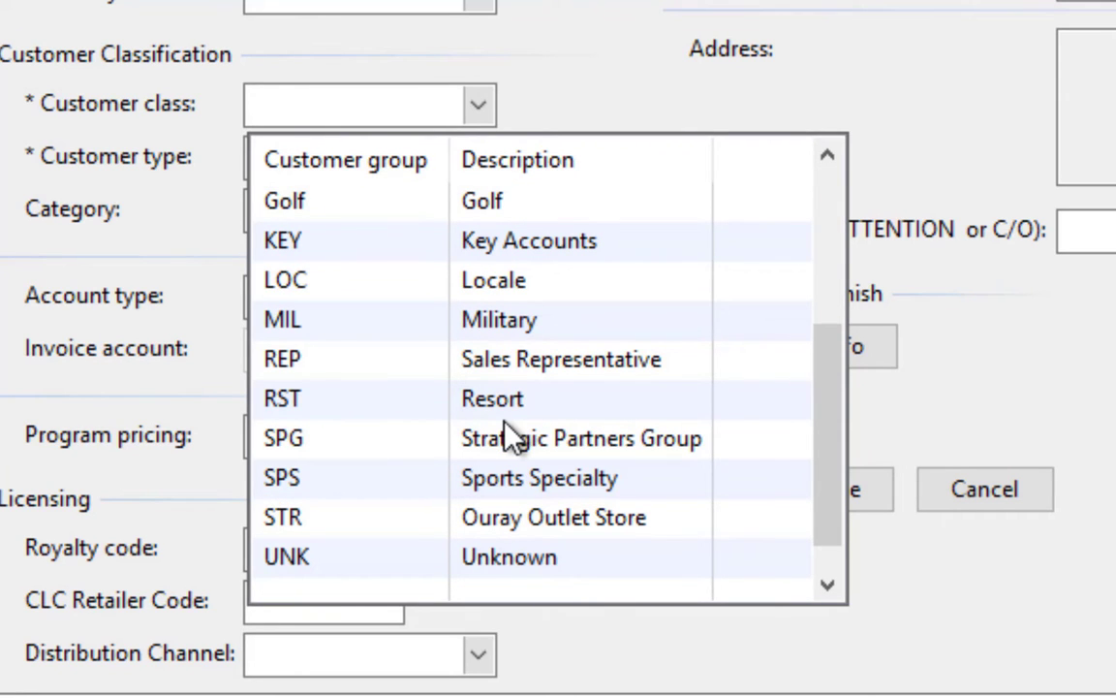
left_click(502, 221)
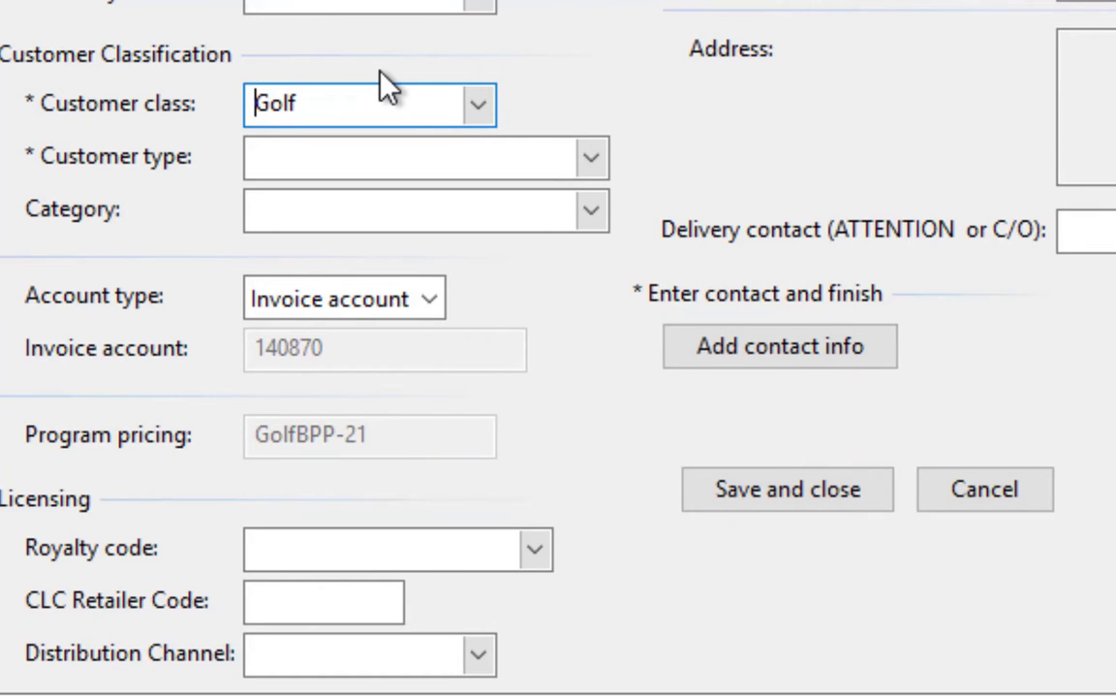
left_click(593, 161)
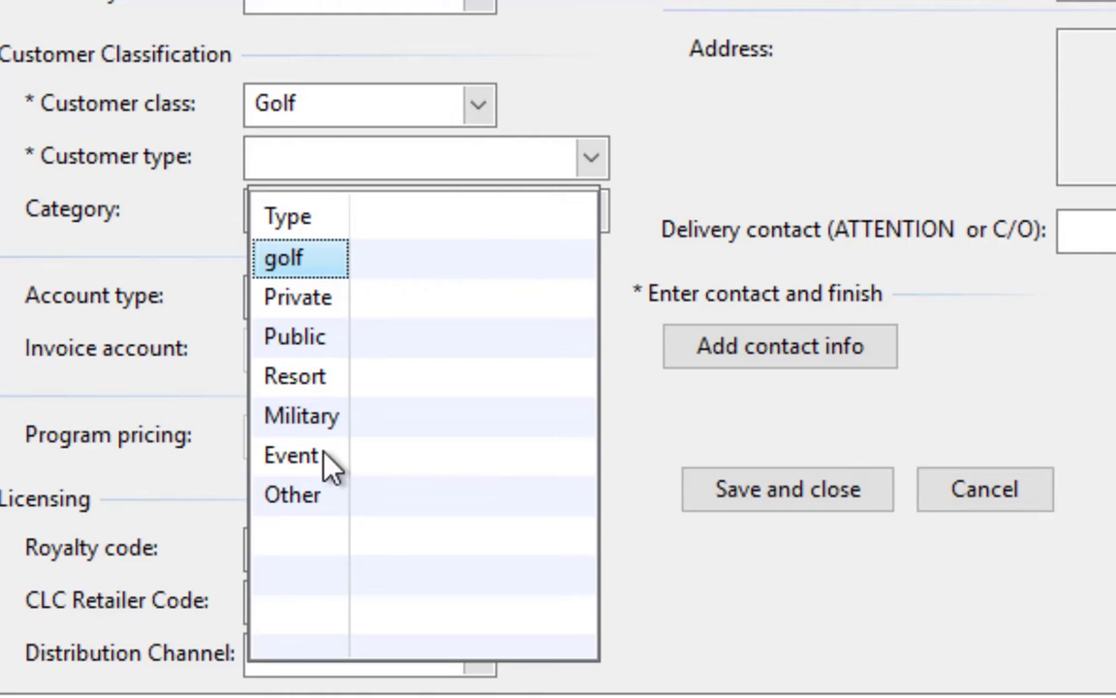
left_click(302, 337)
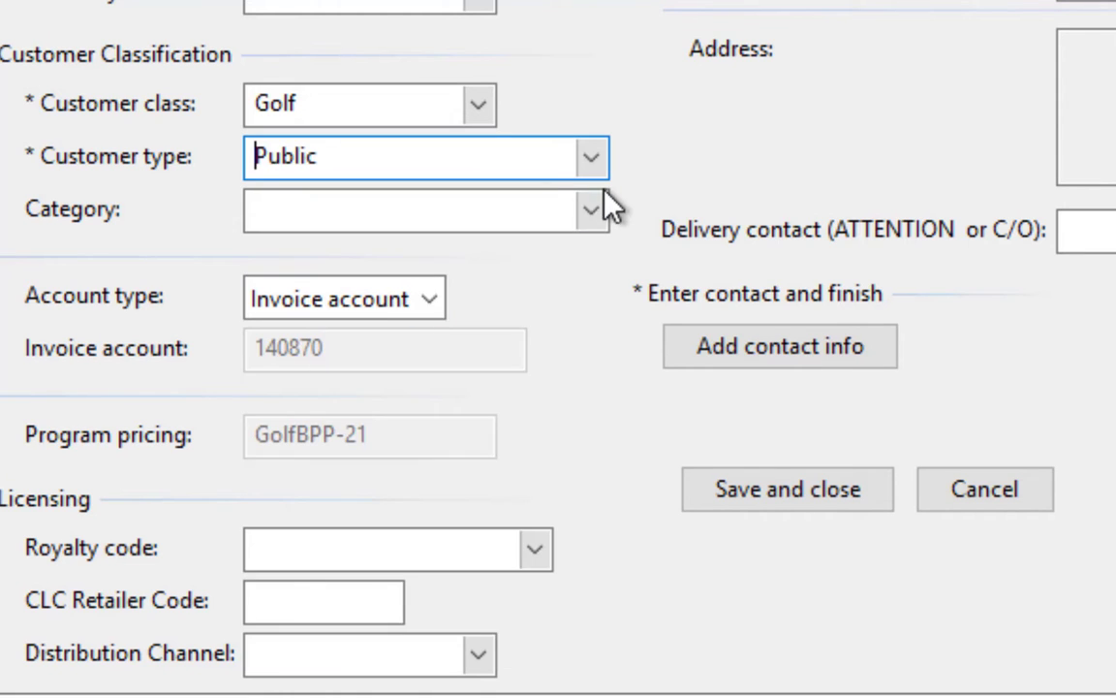
Look through the category options available for the golf customer.
left_click(590, 211)
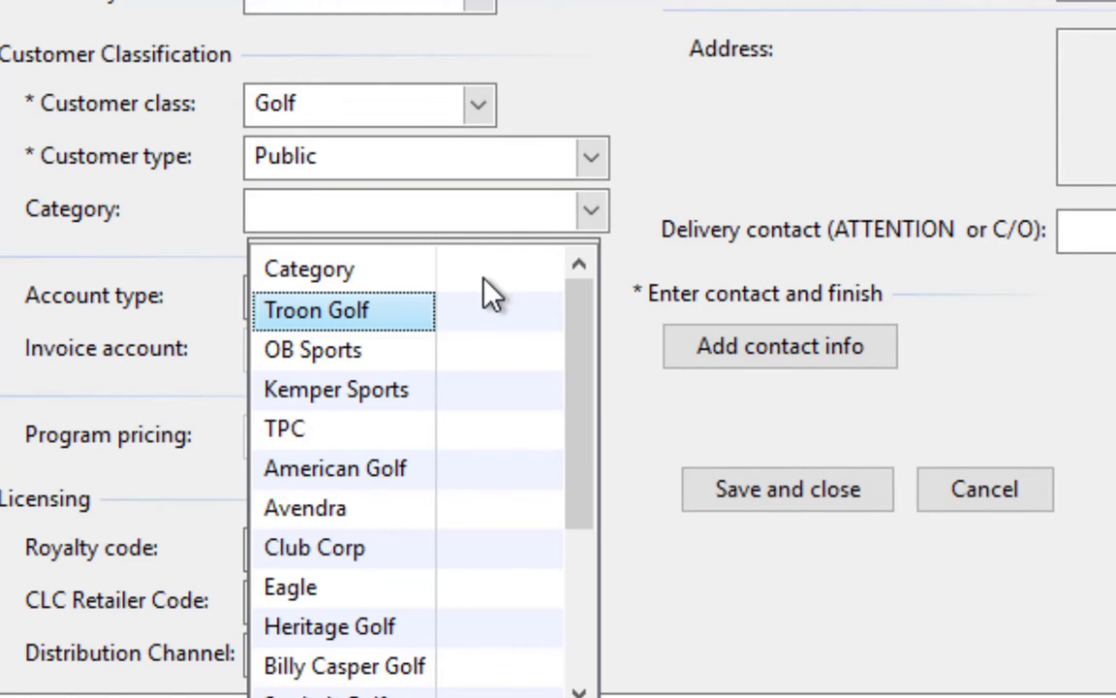
scroll(465, 378, "down", 2)
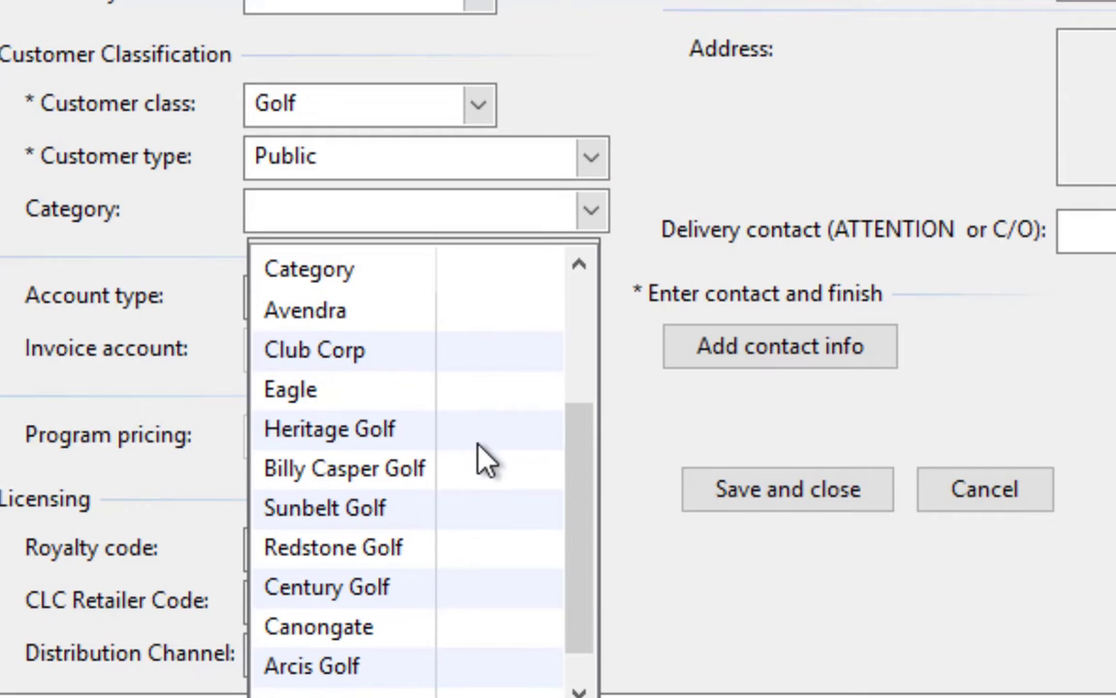
scroll(471, 467, "up", 2)
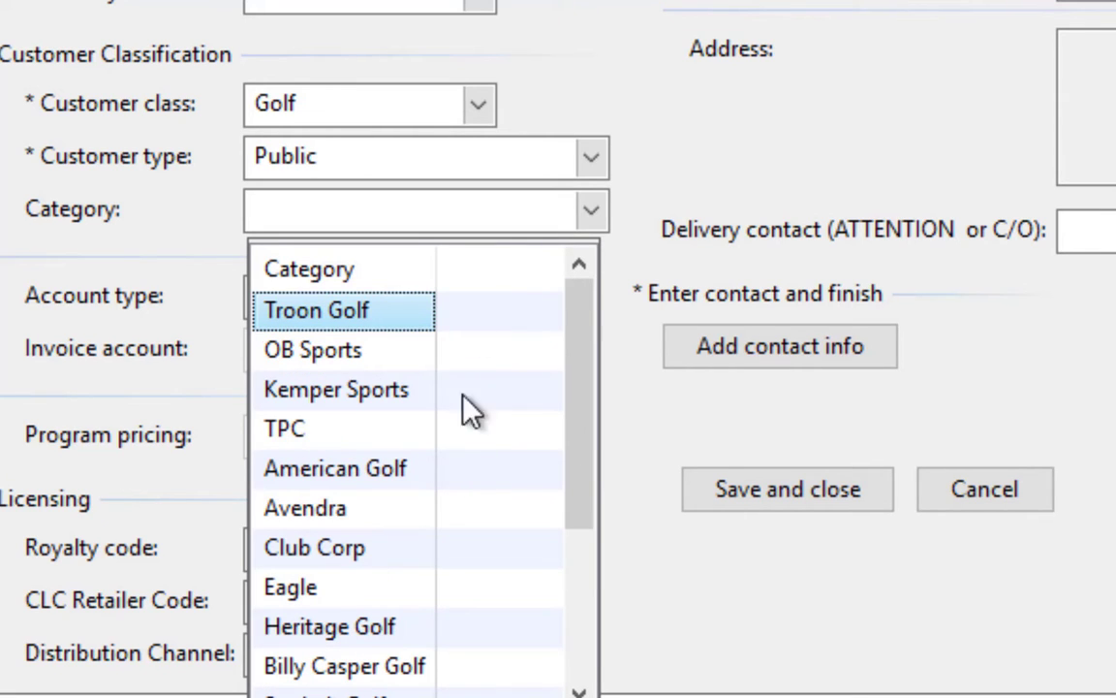
left_click(571, 63)
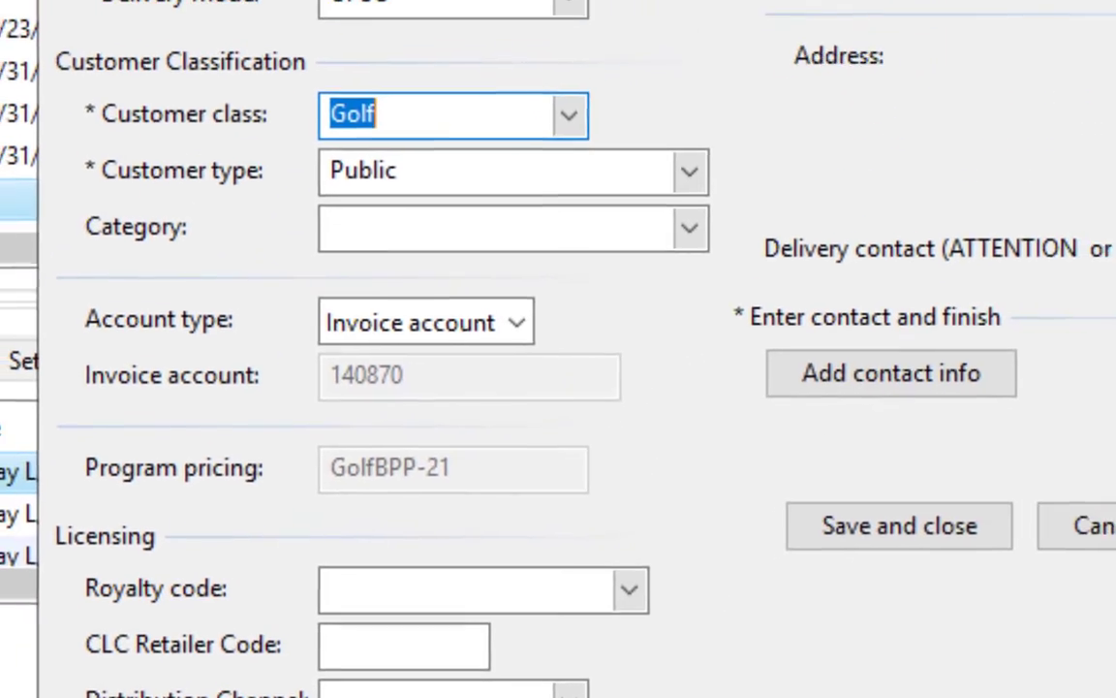
Enter the customer's street address and zip code so that city, county, state and country fill in.
left_click(1096, 32)
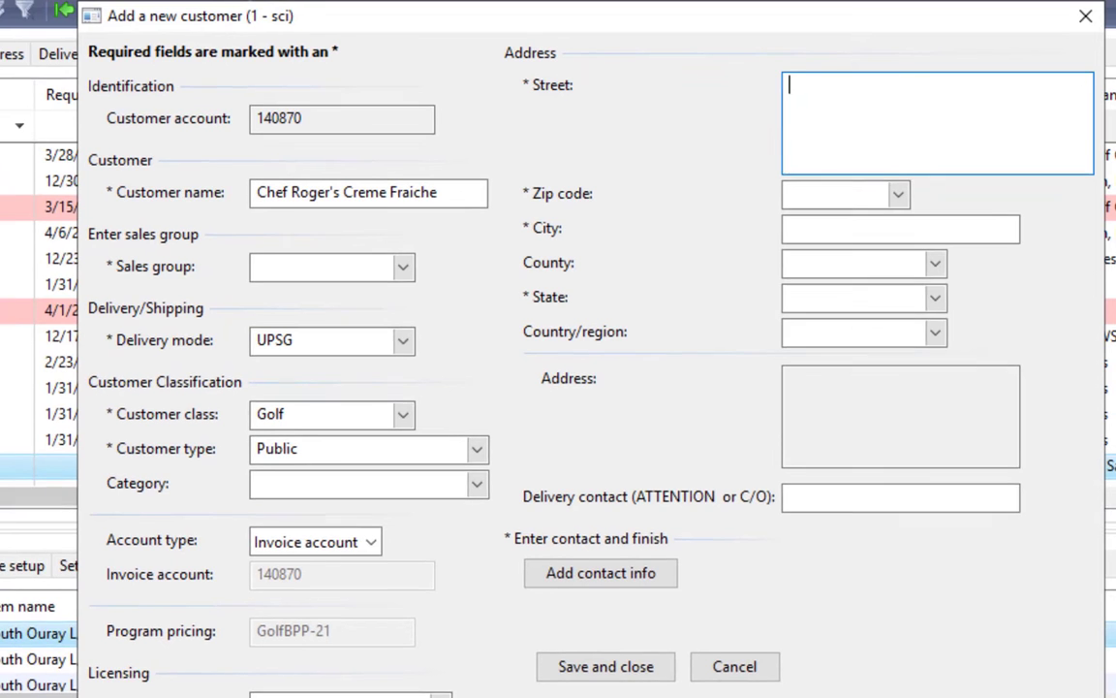
type("1234 Ooh-La-La Boulevard")
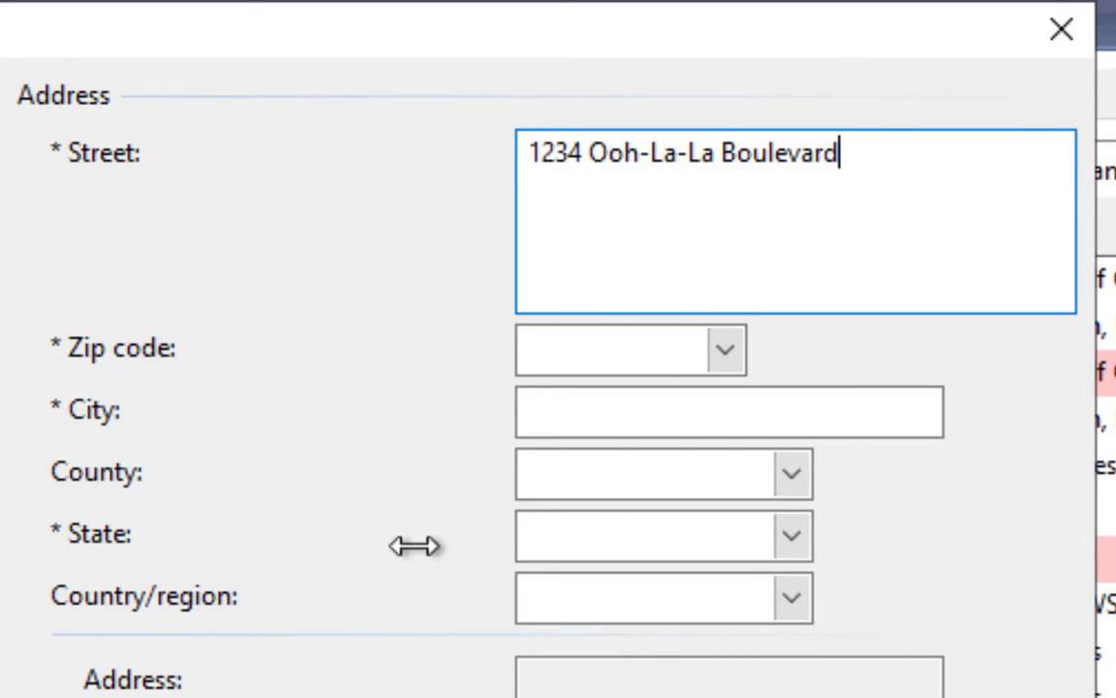
left_click(591, 356)
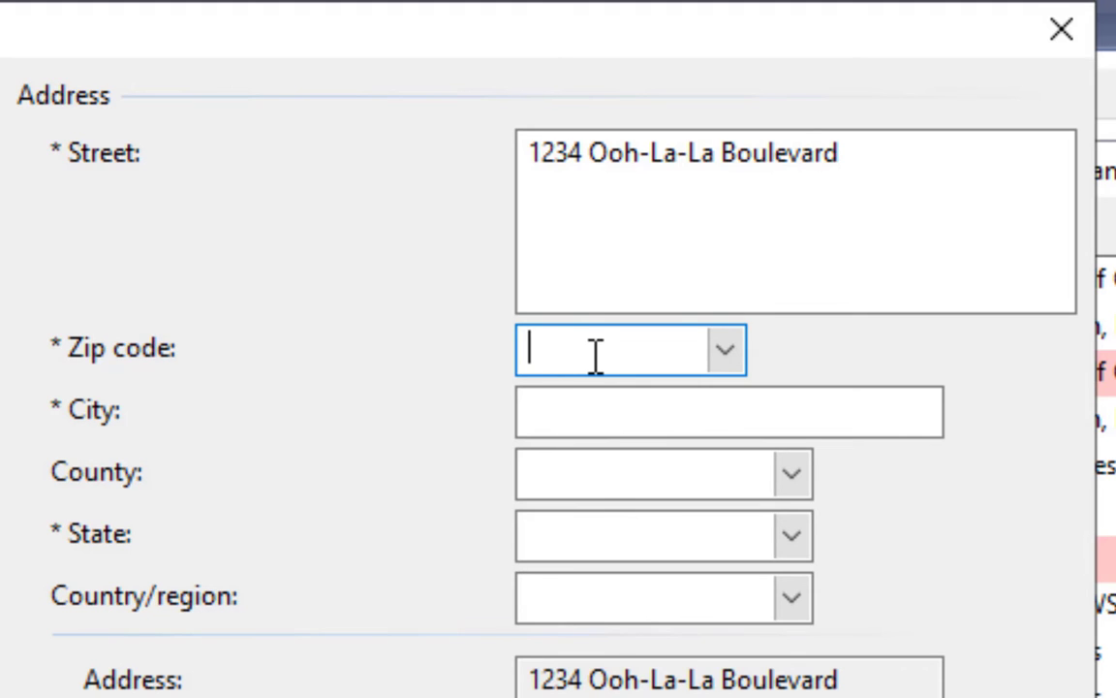
type("80209")
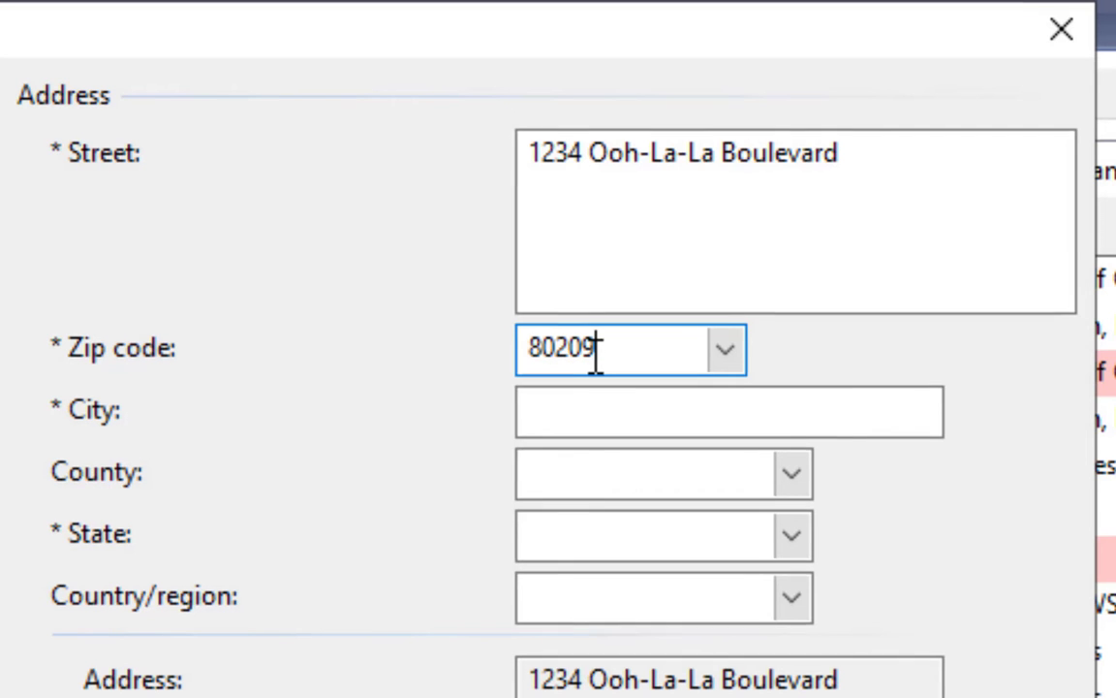
key("Tab")
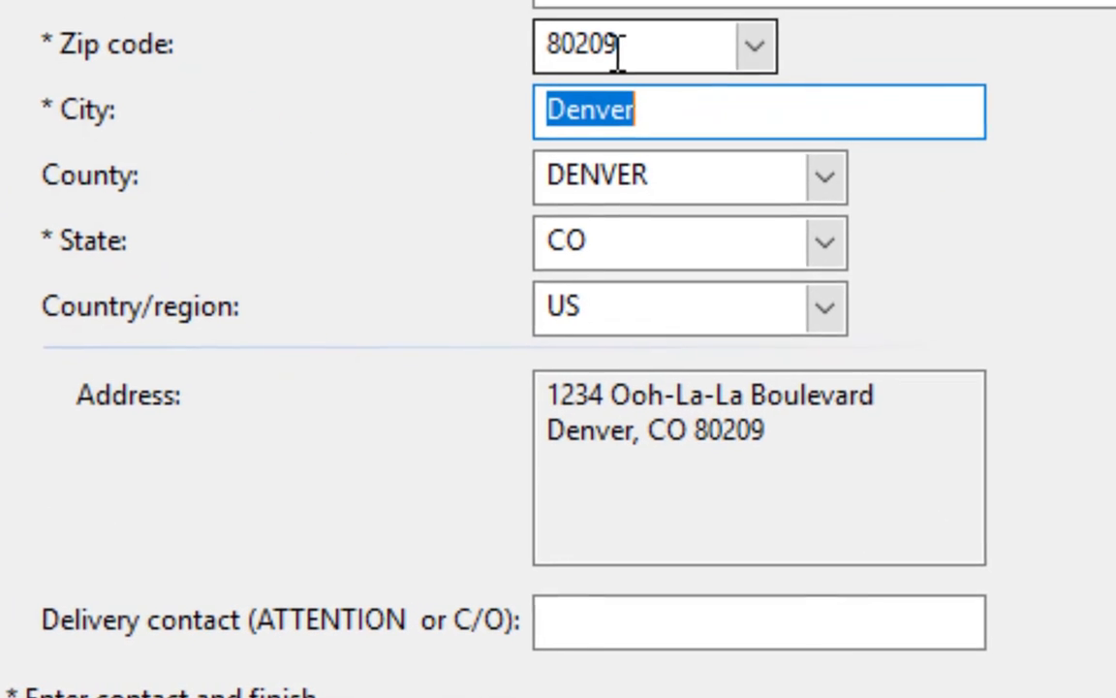
left_click(548, 630)
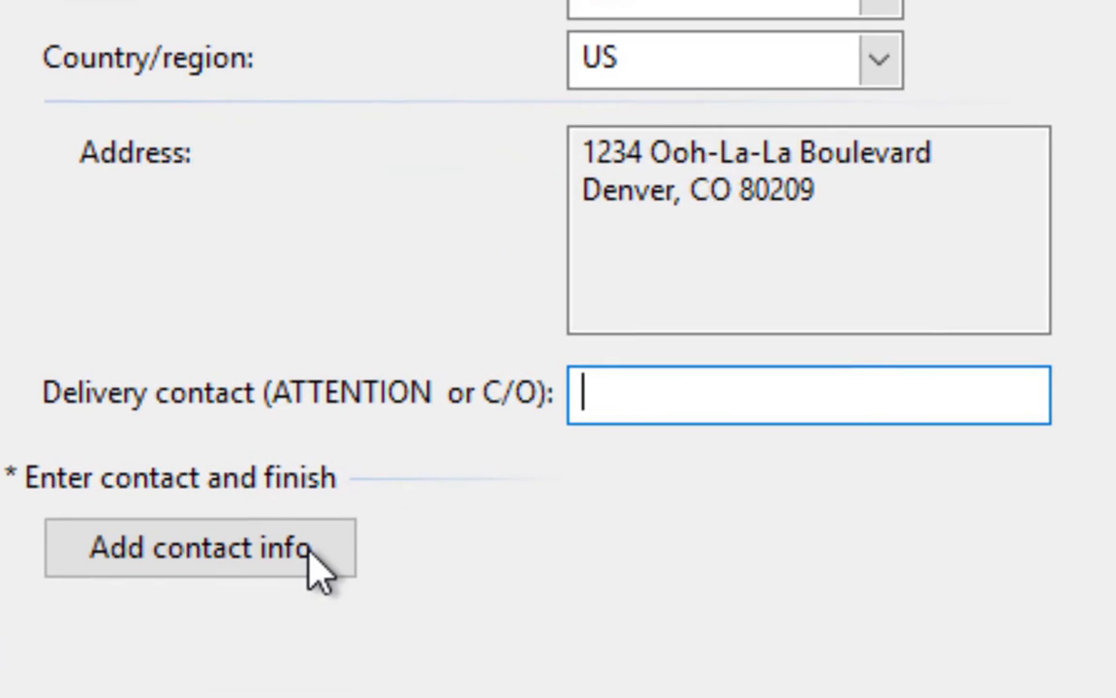
Add a contact with name, phone and e-mail, widening those columns for readability, and save the contact.
left_click(212, 575)
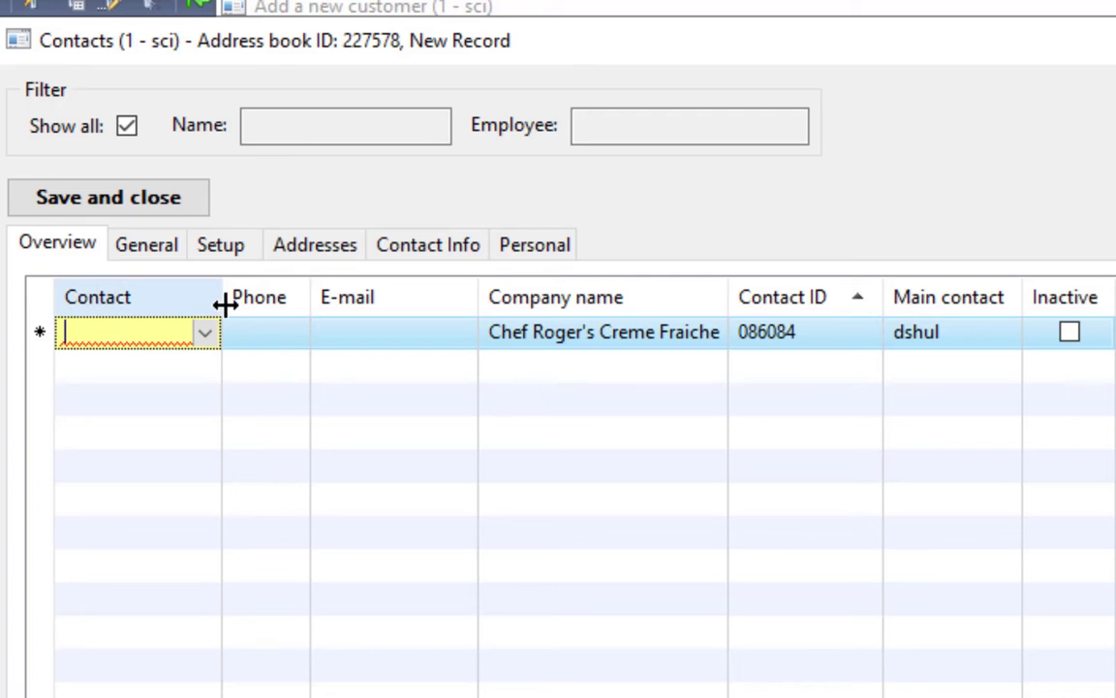
left_click_drag(222, 298, 297, 297)
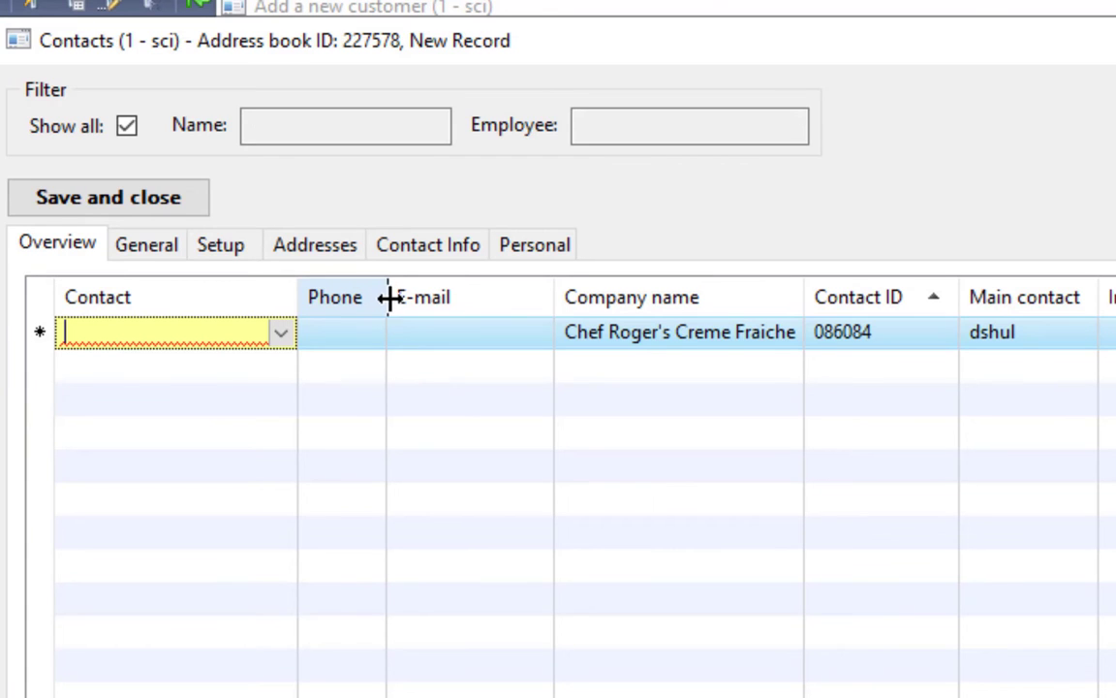
left_click_drag(387, 297, 490, 297)
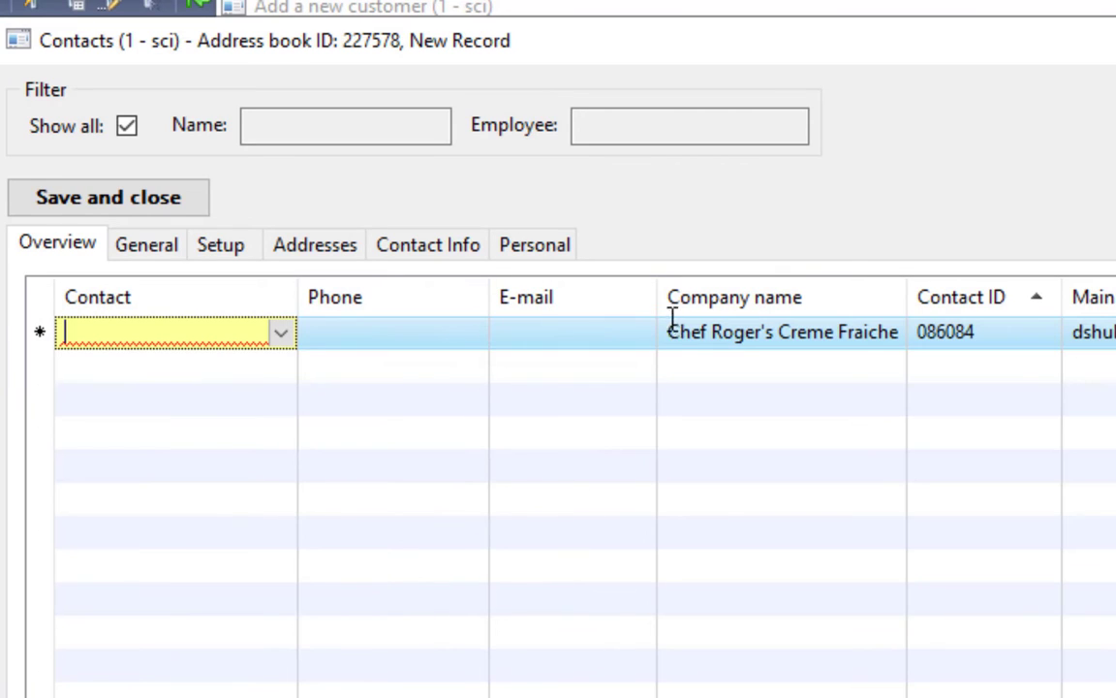
left_click_drag(657, 297, 734, 296)
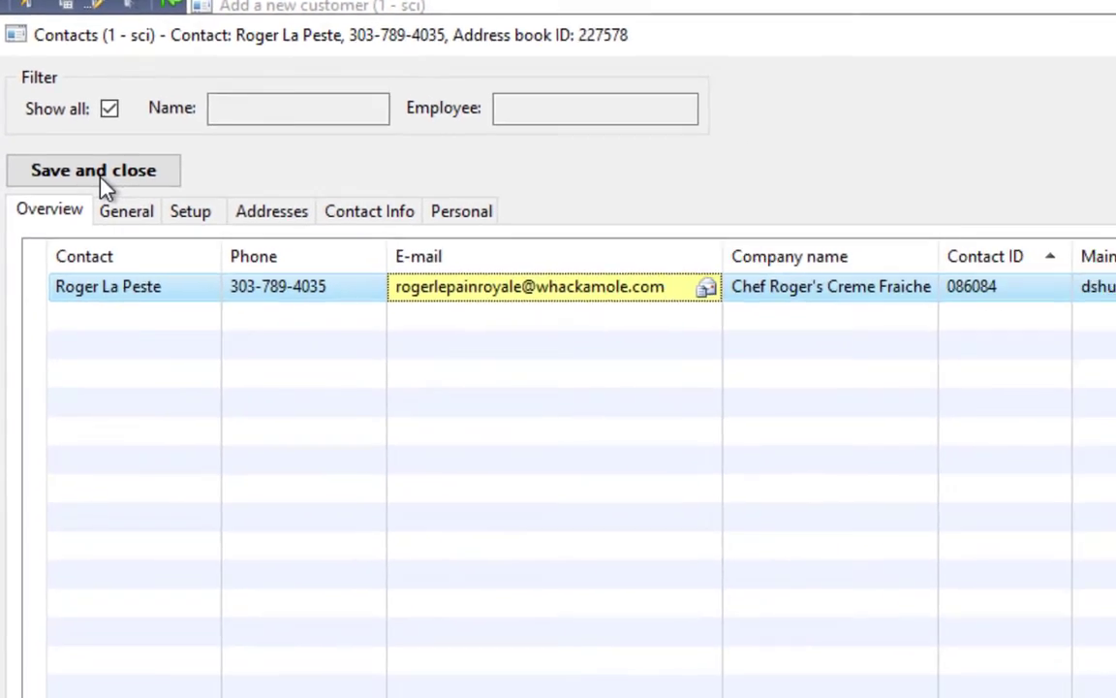
left_click(155, 283)
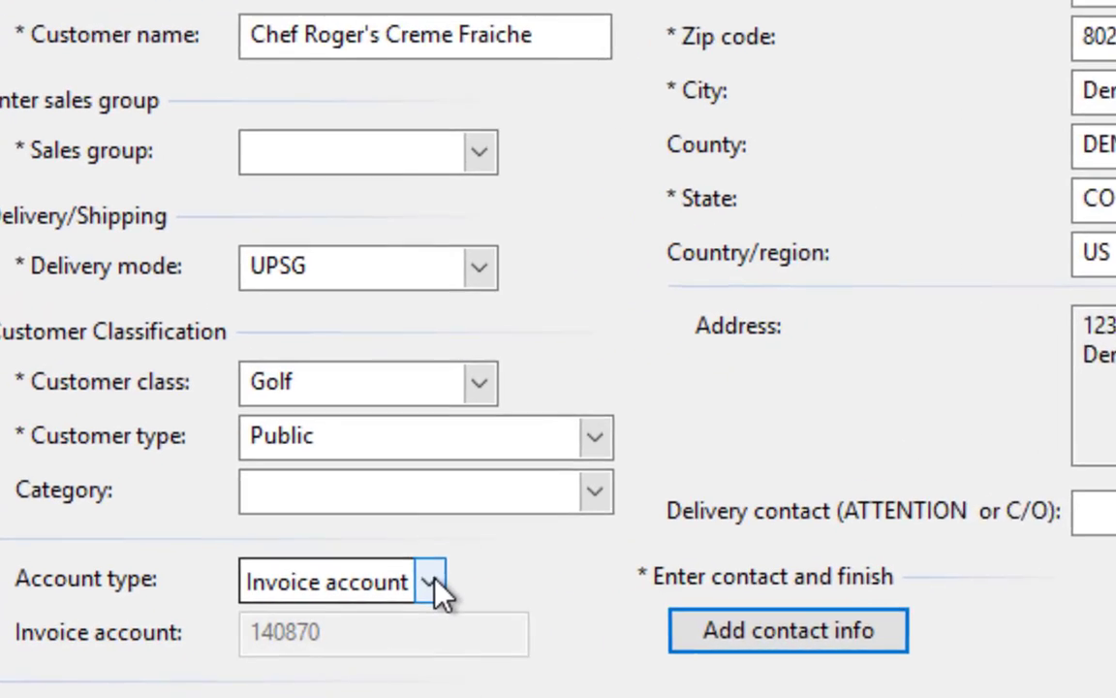
Change the account type to Order account and browse the customers available as its invoice account.
left_click(377, 592)
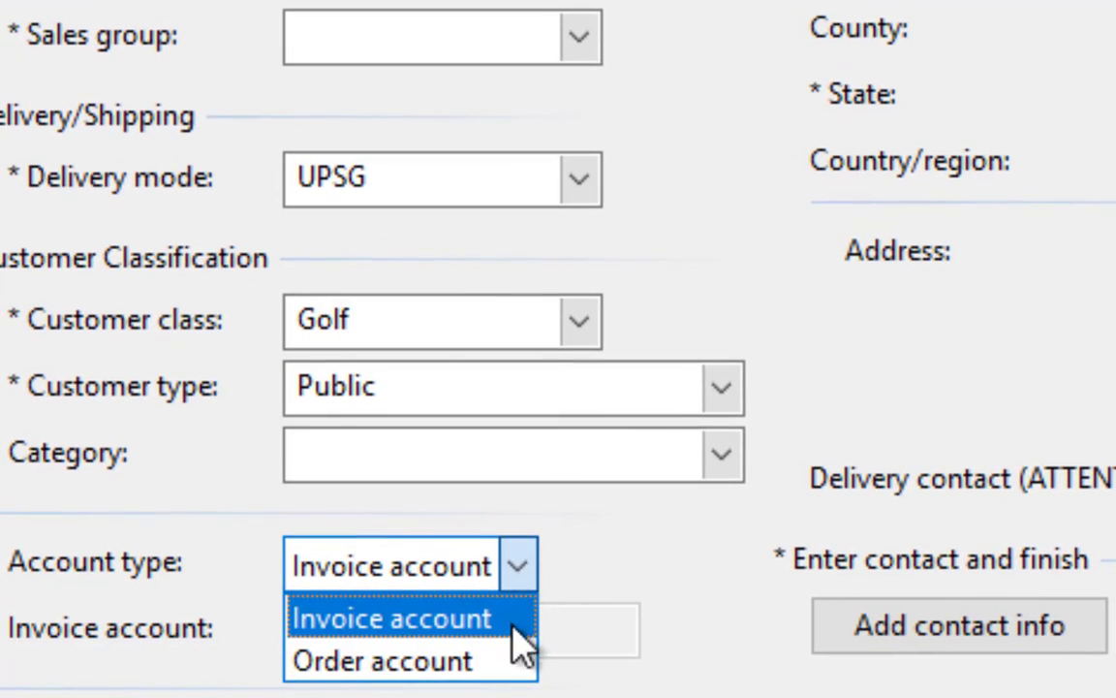
left_click(463, 662)
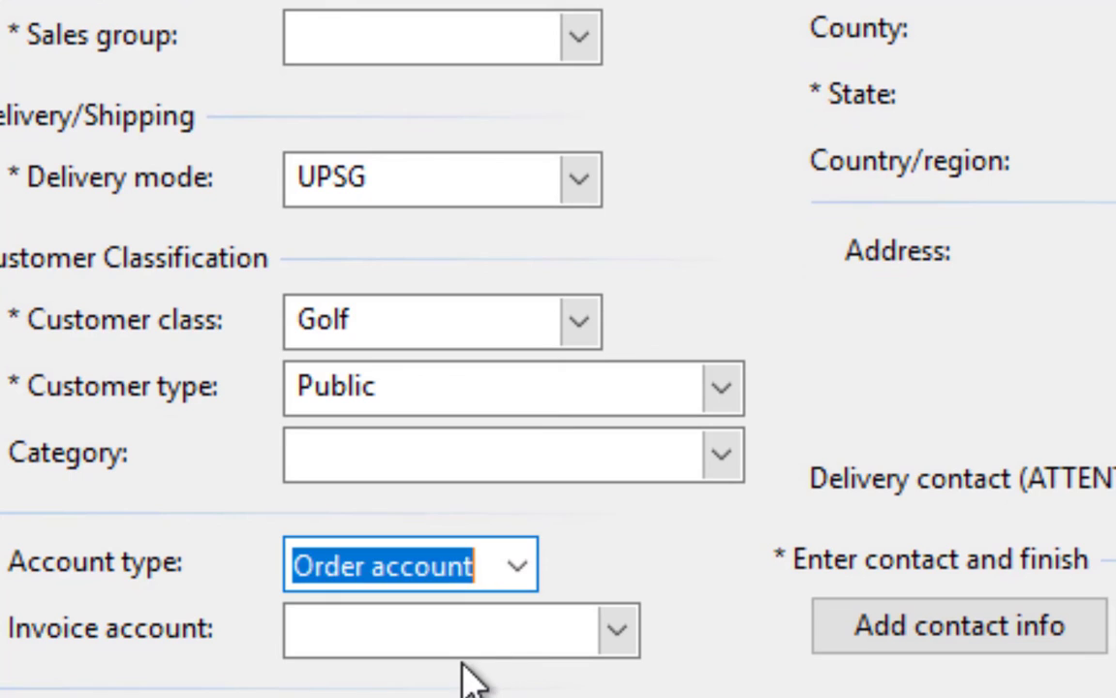
left_click(314, 635)
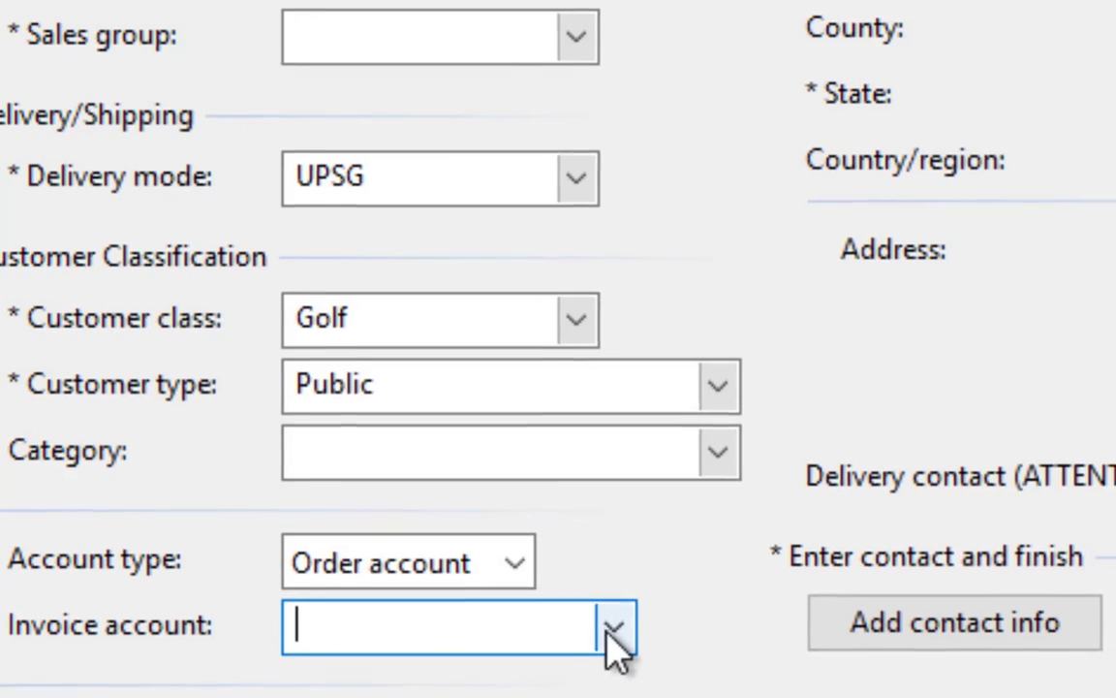
left_click(605, 634)
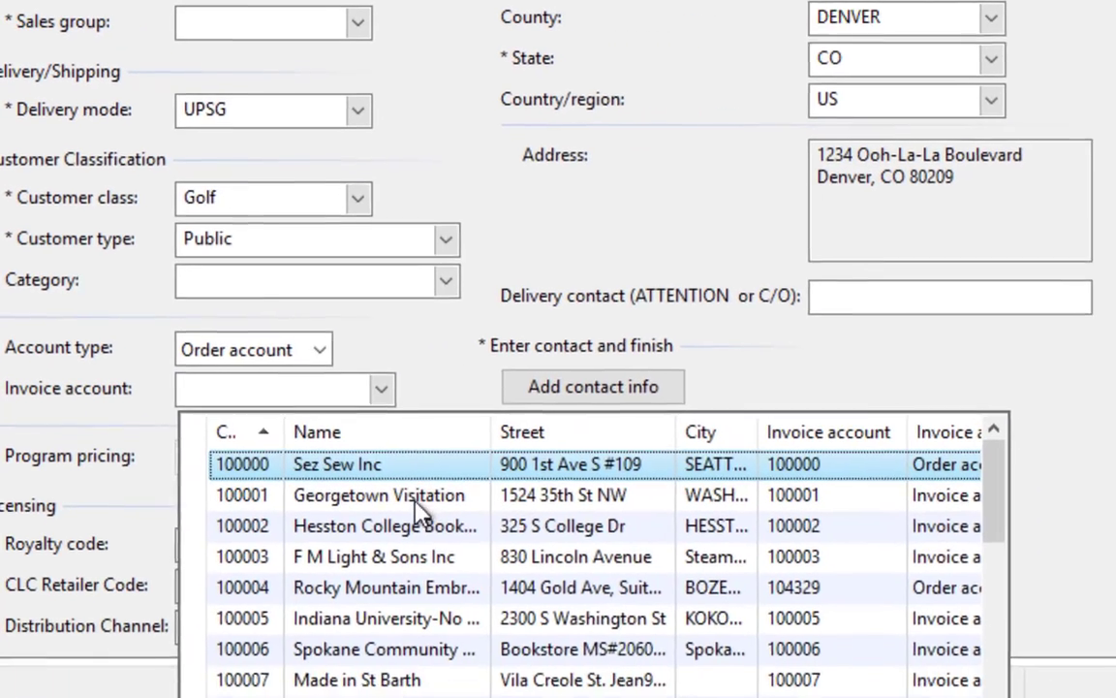
scroll(478, 567, "down", 17)
scroll(412, 623, "down", 20)
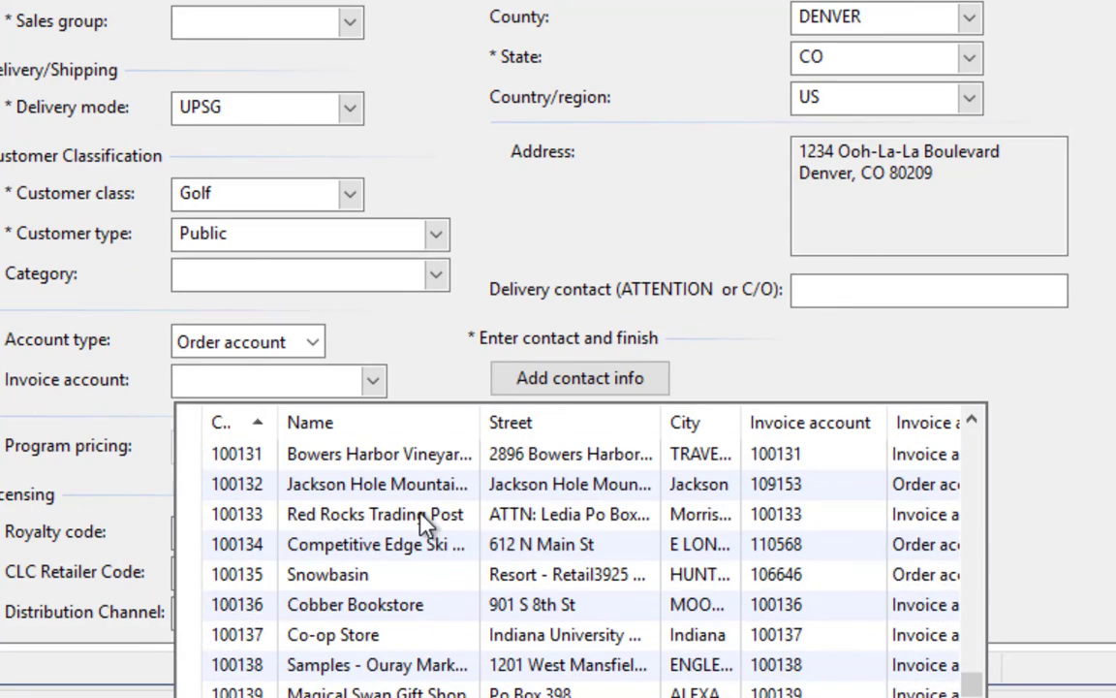
scroll(423, 523, "down", 9)
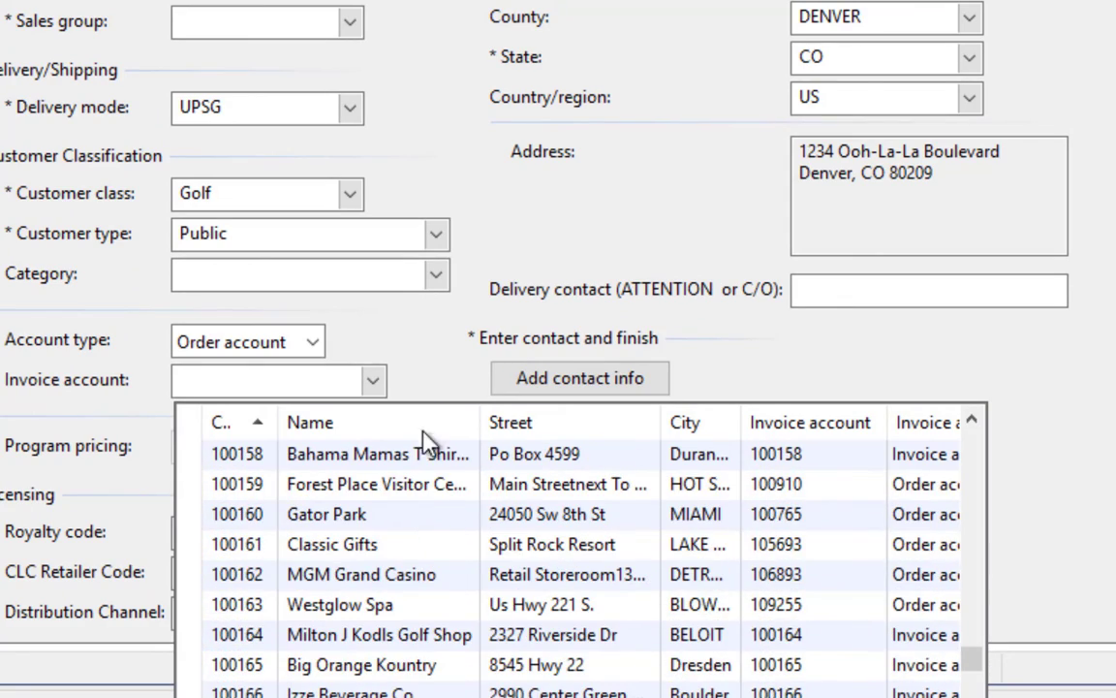
Close the invoice account list and cancel the new customer entry without saving it.
left_click(428, 387)
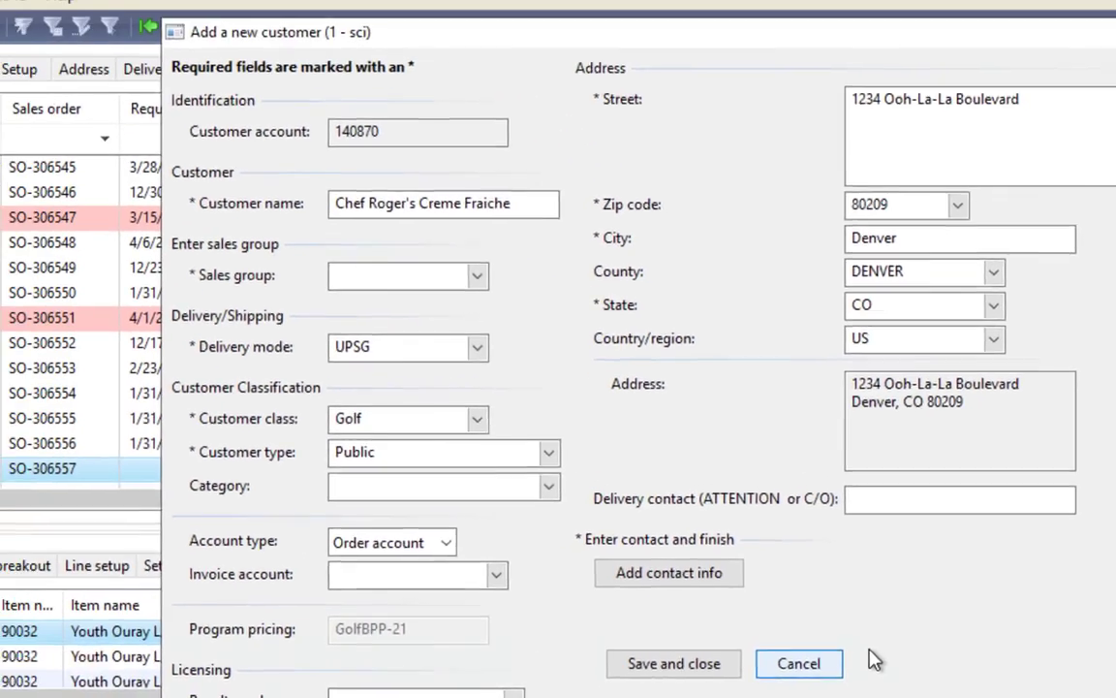
left_click(734, 667)
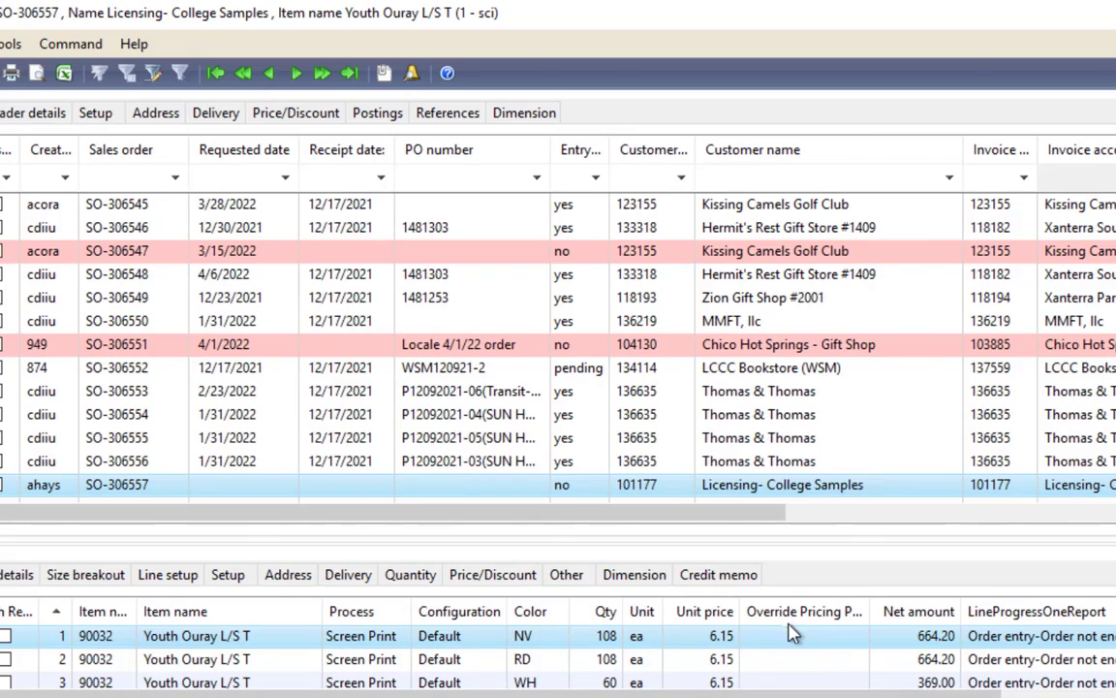